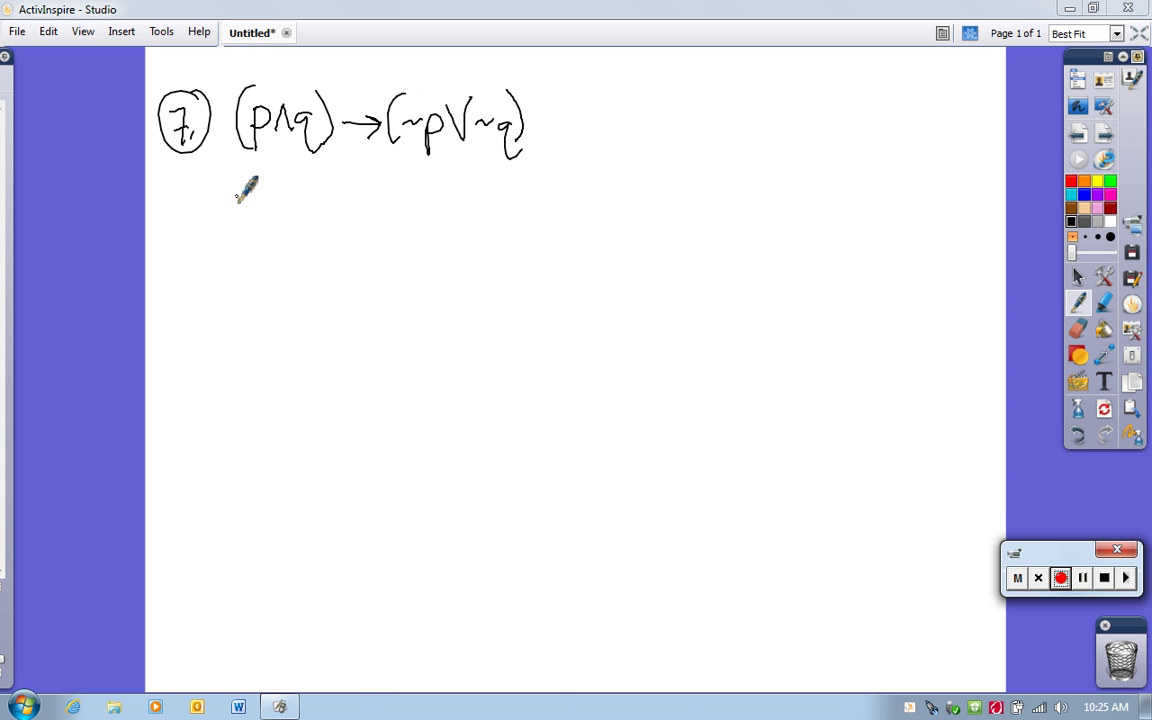
Handwrite headers p and q, filling p with T, T, F, F and q with T, F, T, F.
{"action": "mouse_move", "coordinate": [232, 197]}
{"action": "left_mouse_down"}
{"action": "mouse_move", "coordinate": [238, 214]}
{"action": "mouse_move", "coordinate": [300, 222]}
{"action": "mouse_move", "coordinate": [320, 238]}
{"action": "left_mouse_up"}
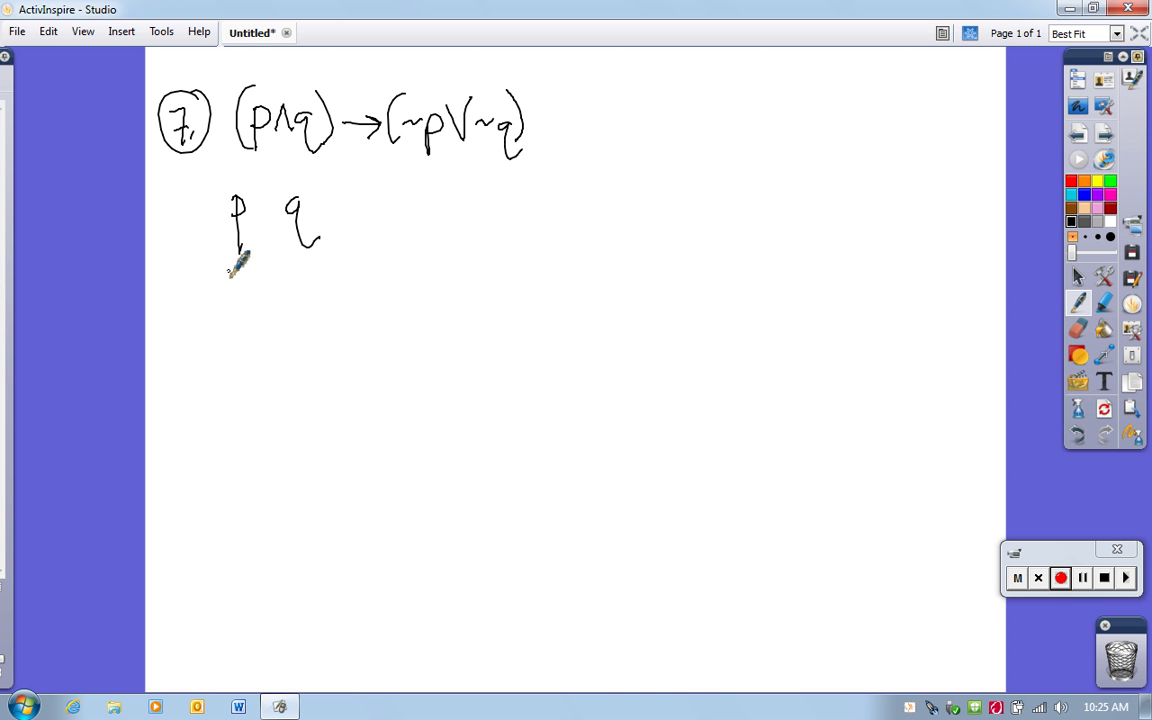
{"action": "mouse_move", "coordinate": [213, 270]}
{"action": "left_mouse_down"}
{"action": "mouse_move", "coordinate": [245, 270]}
{"action": "mouse_move", "coordinate": [234, 330]}
{"action": "mouse_move", "coordinate": [250, 309]}
{"action": "left_mouse_up"}
{"action": "mouse_move", "coordinate": [226, 350]}
{"action": "left_mouse_down"}
{"action": "mouse_move", "coordinate": [224, 380]}
{"action": "mouse_move", "coordinate": [246, 349]}
{"action": "left_mouse_up"}
{"action": "mouse_move", "coordinate": [226, 365]}
{"action": "left_mouse_down"}
{"action": "mouse_move", "coordinate": [243, 366]}
{"action": "mouse_move", "coordinate": [222, 437]}
{"action": "left_mouse_up"}
{"action": "mouse_move", "coordinate": [222, 403]}
{"action": "left_mouse_down"}
{"action": "mouse_move", "coordinate": [246, 401]}
{"action": "mouse_move", "coordinate": [242, 417]}
{"action": "left_mouse_up"}
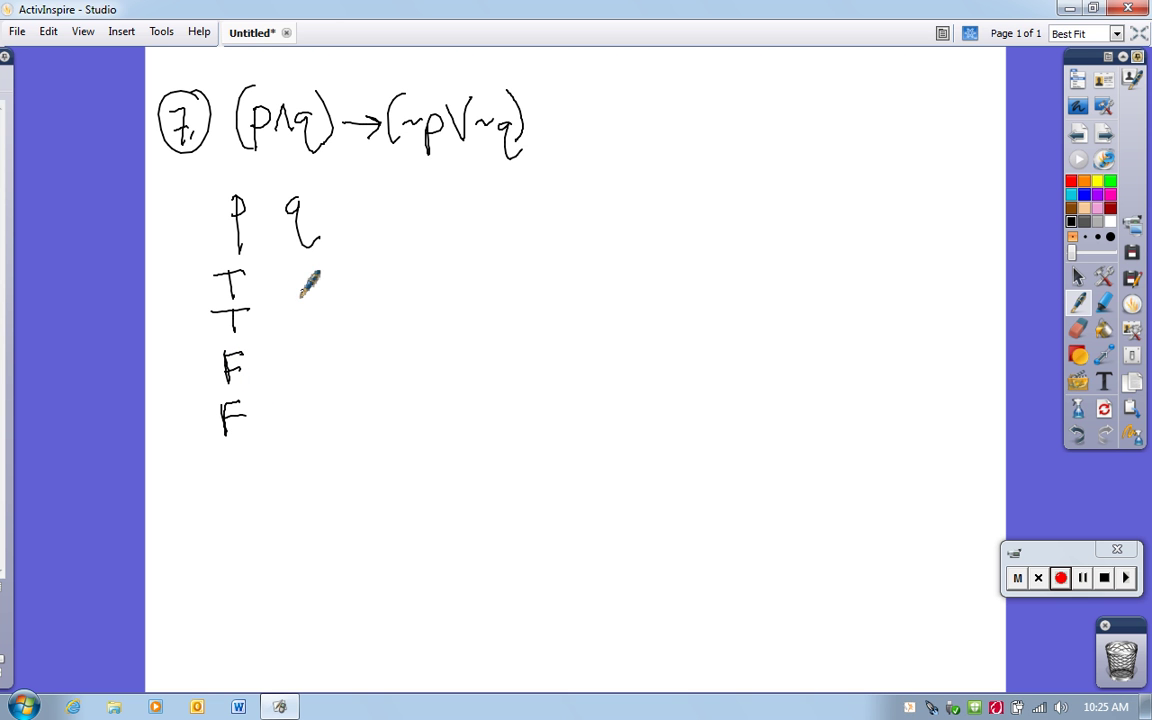
{"action": "mouse_move", "coordinate": [280, 271]}
{"action": "left_mouse_down"}
{"action": "mouse_move", "coordinate": [301, 268]}
{"action": "mouse_move", "coordinate": [291, 383]}
{"action": "mouse_move", "coordinate": [313, 356]}
{"action": "left_mouse_up"}
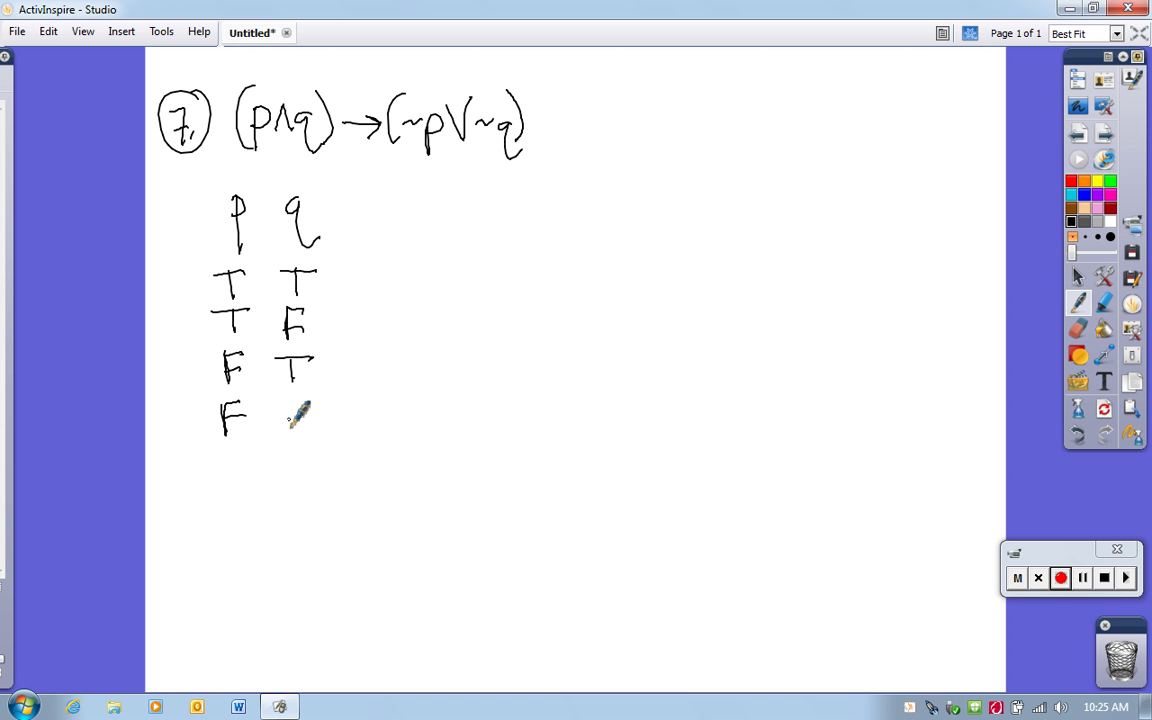
{"action": "mouse_move", "coordinate": [287, 404]}
{"action": "left_mouse_down"}
{"action": "mouse_move", "coordinate": [289, 422]}
{"action": "mouse_move", "coordinate": [306, 398]}
{"action": "mouse_move", "coordinate": [303, 412]}
{"action": "left_mouse_up"}
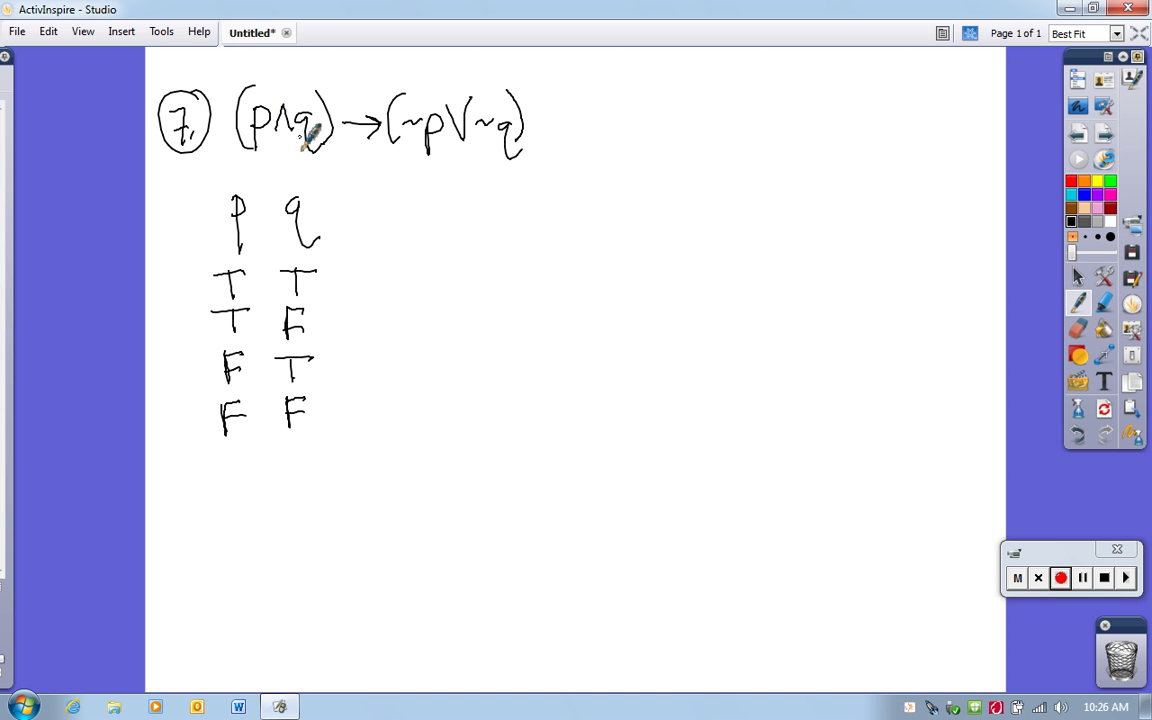
Write the p∧q header right of q and fill rows T, F, F, F beneath it.
{"action": "left_click", "coordinate": [307, 206]}
{"action": "mouse_move", "coordinate": [357, 200]}
{"action": "left_mouse_down"}
{"action": "mouse_move", "coordinate": [357, 242]}
{"action": "mouse_move", "coordinate": [359, 216]}
{"action": "mouse_move", "coordinate": [419, 234]}
{"action": "left_mouse_up"}
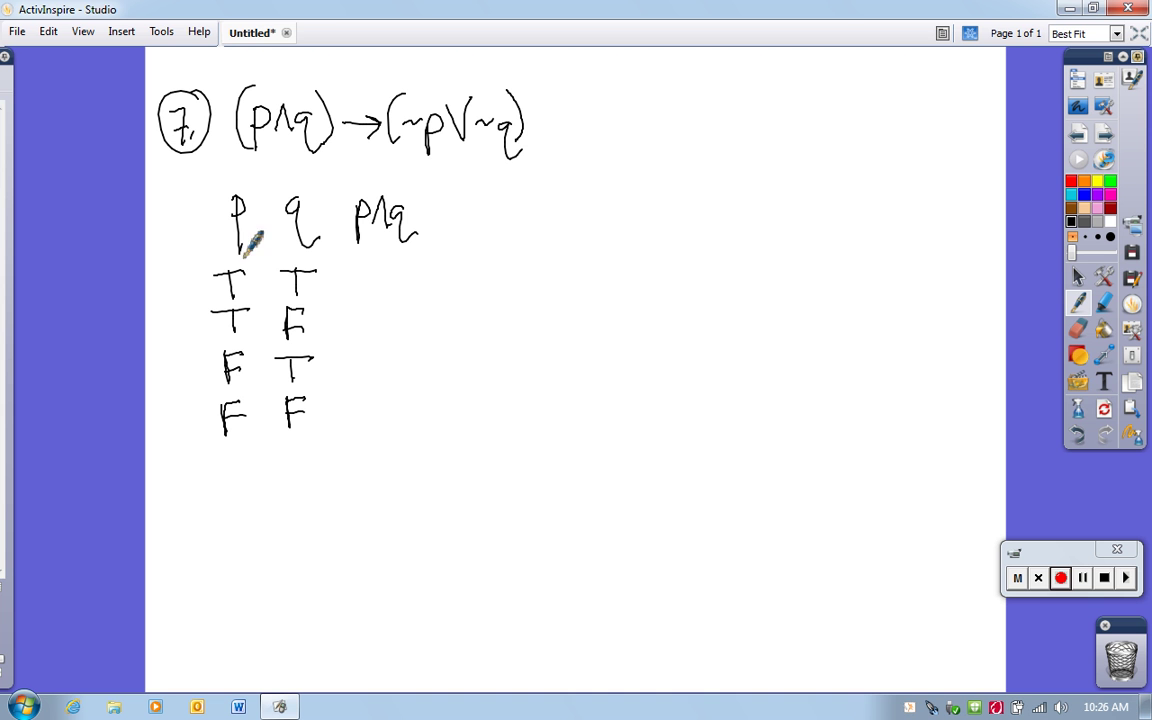
{"action": "mouse_move", "coordinate": [375, 270]}
{"action": "left_mouse_down"}
{"action": "mouse_move", "coordinate": [377, 290]}
{"action": "mouse_move", "coordinate": [377, 268]}
{"action": "mouse_move", "coordinate": [395, 267]}
{"action": "left_mouse_up"}
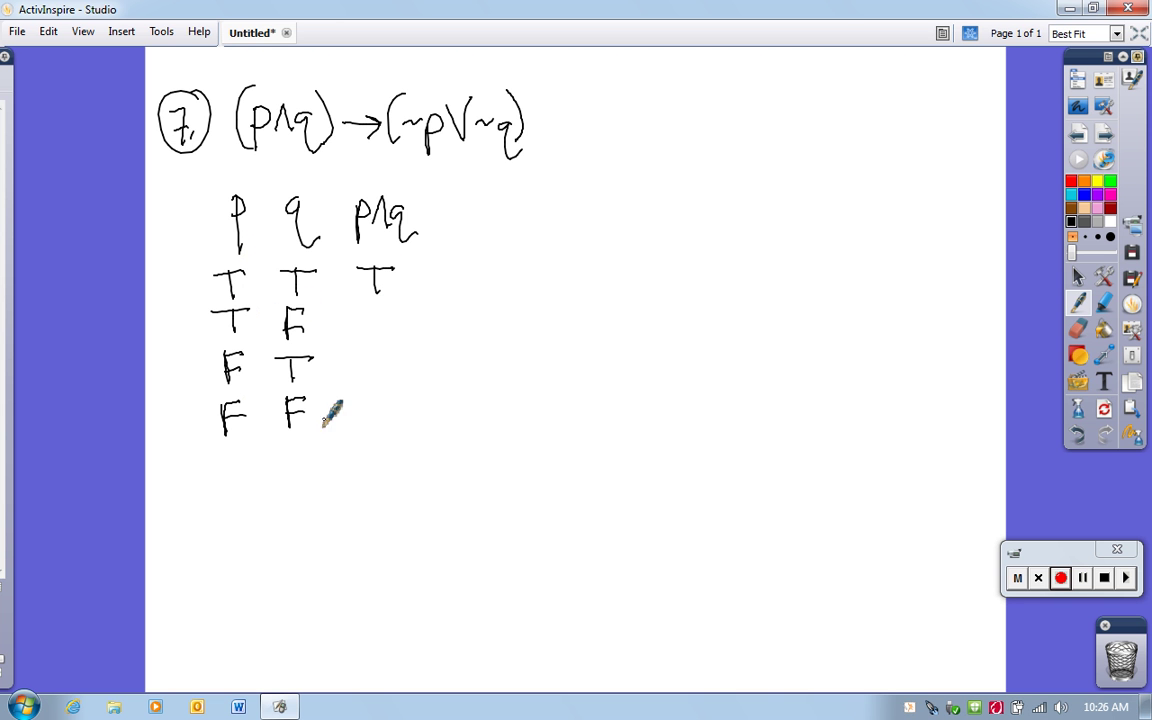
{"action": "mouse_move", "coordinate": [360, 312]}
{"action": "left_mouse_down"}
{"action": "mouse_move", "coordinate": [361, 333]}
{"action": "mouse_move", "coordinate": [386, 307]}
{"action": "mouse_move", "coordinate": [361, 424]}
{"action": "mouse_move", "coordinate": [388, 396]}
{"action": "left_mouse_up"}
{"action": "left_click_drag", "start_coordinate": [362, 409], "coordinate": [392, 408]}
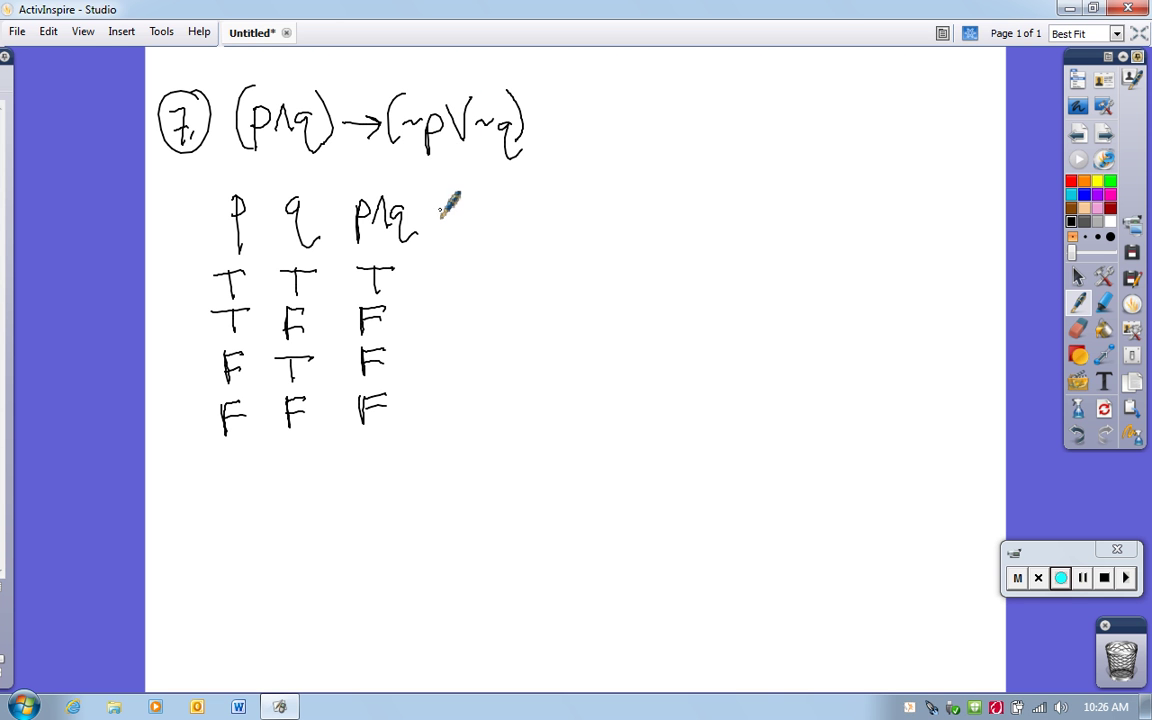
Write the ~p and ~q headers and fill the ~p column with F, F, T, T.
{"action": "mouse_move", "coordinate": [436, 210]}
{"action": "left_mouse_down"}
{"action": "mouse_move", "coordinate": [450, 207]}
{"action": "mouse_move", "coordinate": [462, 244]}
{"action": "mouse_move", "coordinate": [463, 225]}
{"action": "mouse_move", "coordinate": [510, 208]}
{"action": "mouse_move", "coordinate": [536, 234]}
{"action": "left_mouse_up"}
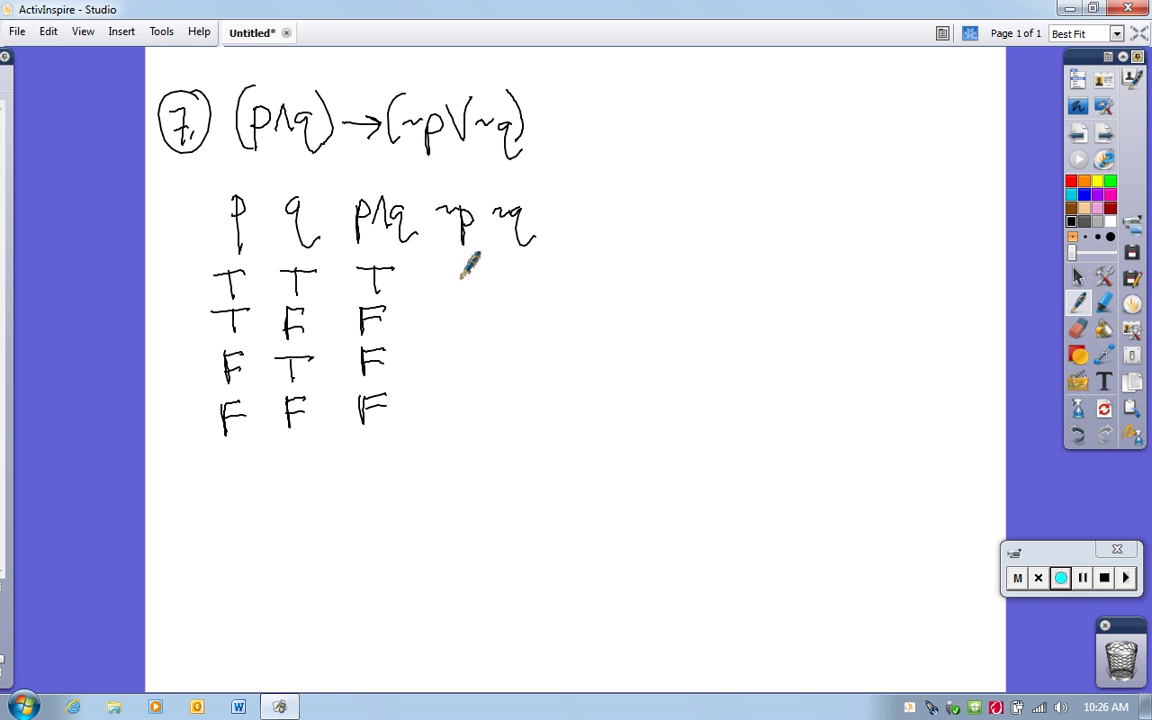
{"action": "mouse_move", "coordinate": [442, 295]}
{"action": "left_mouse_down"}
{"action": "mouse_move", "coordinate": [460, 268]}
{"action": "mouse_move", "coordinate": [456, 283]}
{"action": "left_mouse_up"}
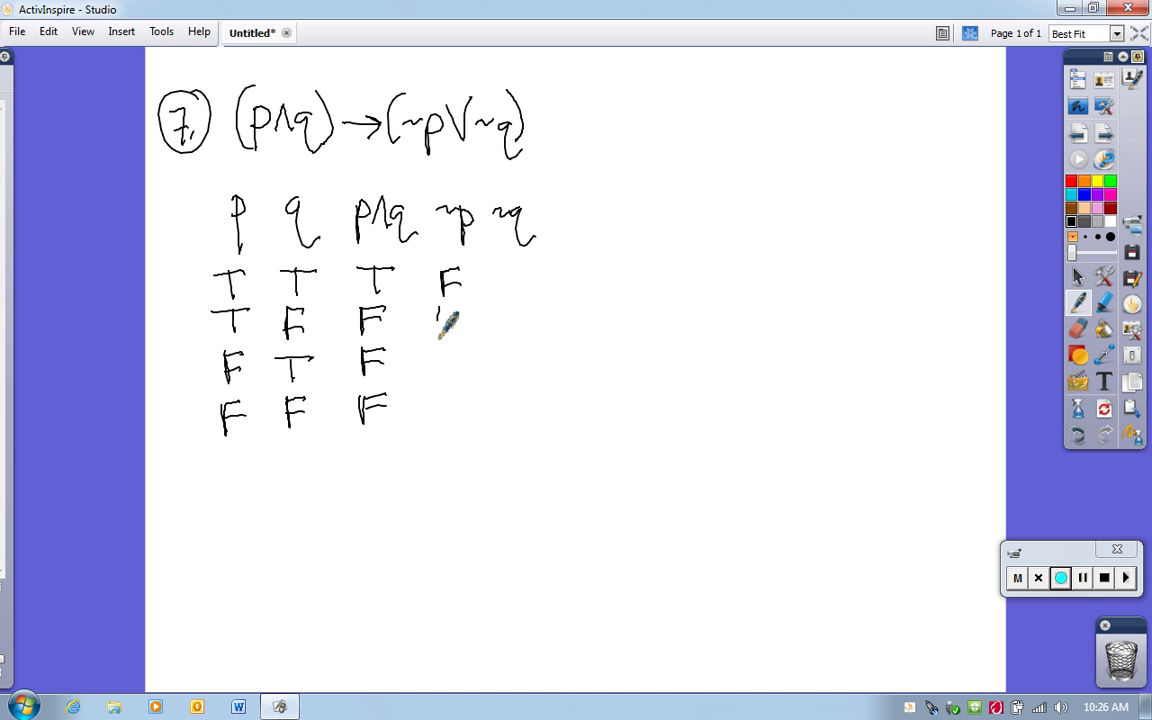
{"action": "mouse_move", "coordinate": [440, 334]}
{"action": "left_mouse_down"}
{"action": "mouse_move", "coordinate": [458, 306]}
{"action": "mouse_move", "coordinate": [445, 375]}
{"action": "left_mouse_up"}
{"action": "left_click_drag", "start_coordinate": [429, 350], "coordinate": [461, 348]}
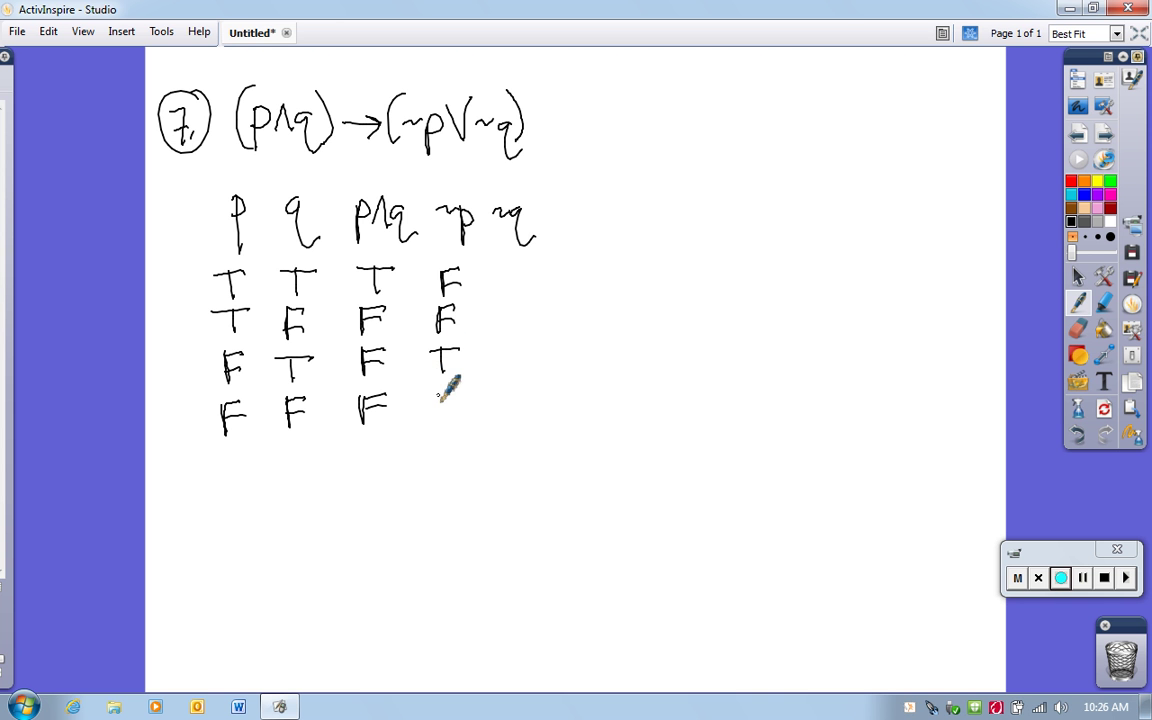
{"action": "mouse_move", "coordinate": [444, 394]}
{"action": "left_mouse_down"}
{"action": "mouse_move", "coordinate": [444, 420]}
{"action": "mouse_move", "coordinate": [462, 394]}
{"action": "left_mouse_up"}
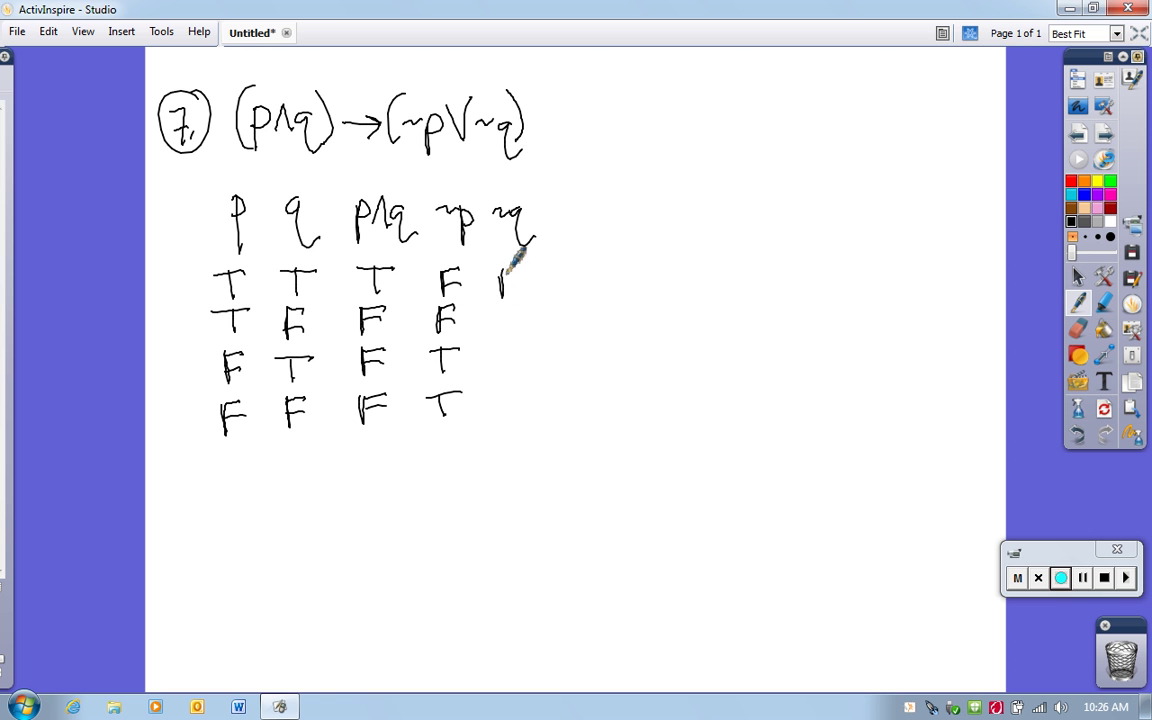
Fill the ~q column with F, T, F, T.
{"action": "left_click_drag", "start_coordinate": [504, 272], "coordinate": [502, 296]}
{"action": "left_click_drag", "start_coordinate": [500, 267], "coordinate": [524, 264]}
{"action": "mouse_move", "coordinate": [502, 281]}
{"action": "left_mouse_down"}
{"action": "mouse_move", "coordinate": [518, 280]}
{"action": "mouse_move", "coordinate": [525, 308]}
{"action": "mouse_move", "coordinate": [503, 372]}
{"action": "mouse_move", "coordinate": [524, 343]}
{"action": "left_mouse_up"}
{"action": "mouse_move", "coordinate": [503, 359]}
{"action": "left_mouse_down"}
{"action": "mouse_move", "coordinate": [518, 357]}
{"action": "mouse_move", "coordinate": [535, 382]}
{"action": "left_mouse_up"}
{"action": "left_click_drag", "start_coordinate": [517, 384], "coordinate": [516, 405]}
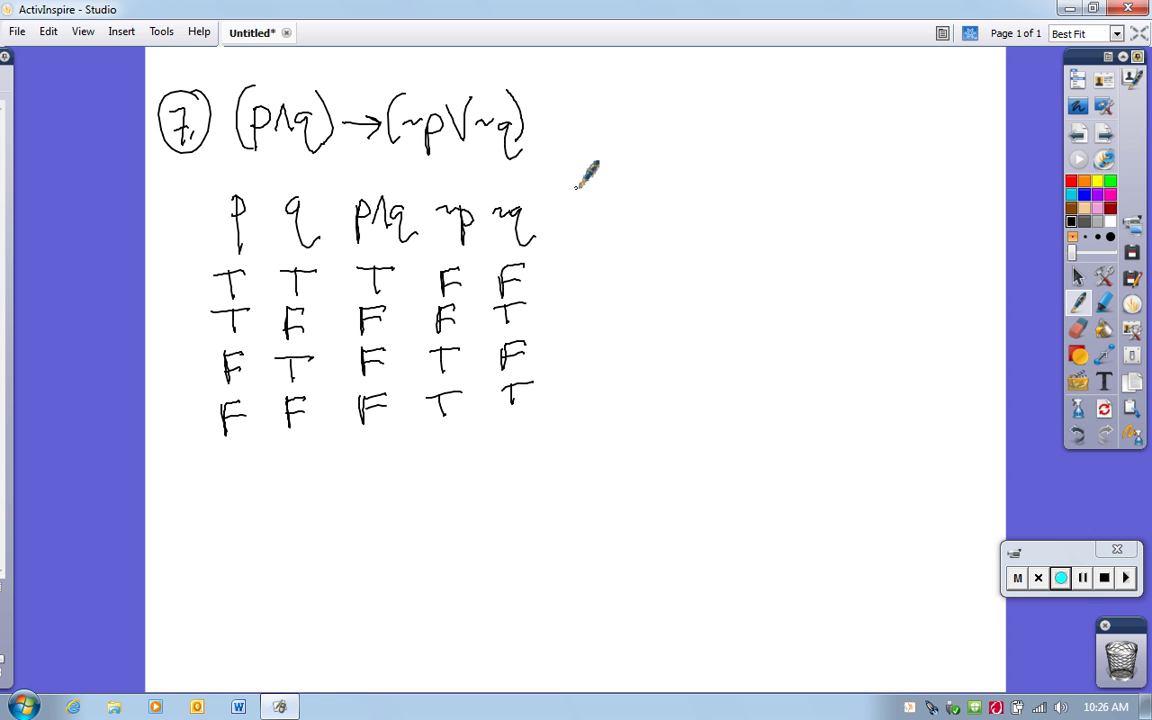
Write the ~p∨~q header, tick ~p and ~q, and fill rows F, T, T, T.
{"action": "mouse_move", "coordinate": [566, 228]}
{"action": "left_mouse_down"}
{"action": "mouse_move", "coordinate": [588, 236]}
{"action": "mouse_move", "coordinate": [618, 218]}
{"action": "mouse_move", "coordinate": [652, 240]}
{"action": "left_mouse_up"}
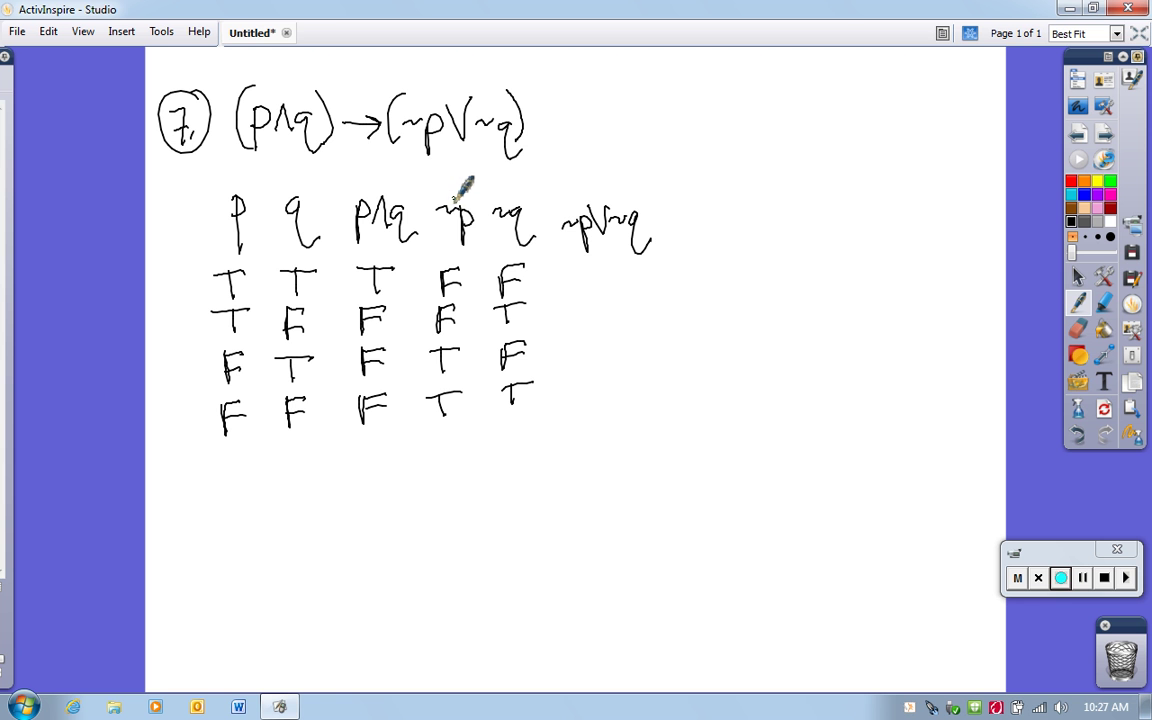
{"action": "mouse_move", "coordinate": [450, 180]}
{"action": "left_mouse_down"}
{"action": "mouse_move", "coordinate": [451, 200]}
{"action": "mouse_move", "coordinate": [509, 200]}
{"action": "left_mouse_up"}
{"action": "left_click_drag", "start_coordinate": [580, 265], "coordinate": [581, 291]}
{"action": "mouse_move", "coordinate": [580, 266]}
{"action": "left_mouse_down"}
{"action": "mouse_move", "coordinate": [608, 264]}
{"action": "mouse_move", "coordinate": [591, 322]}
{"action": "mouse_move", "coordinate": [608, 298]}
{"action": "left_mouse_up"}
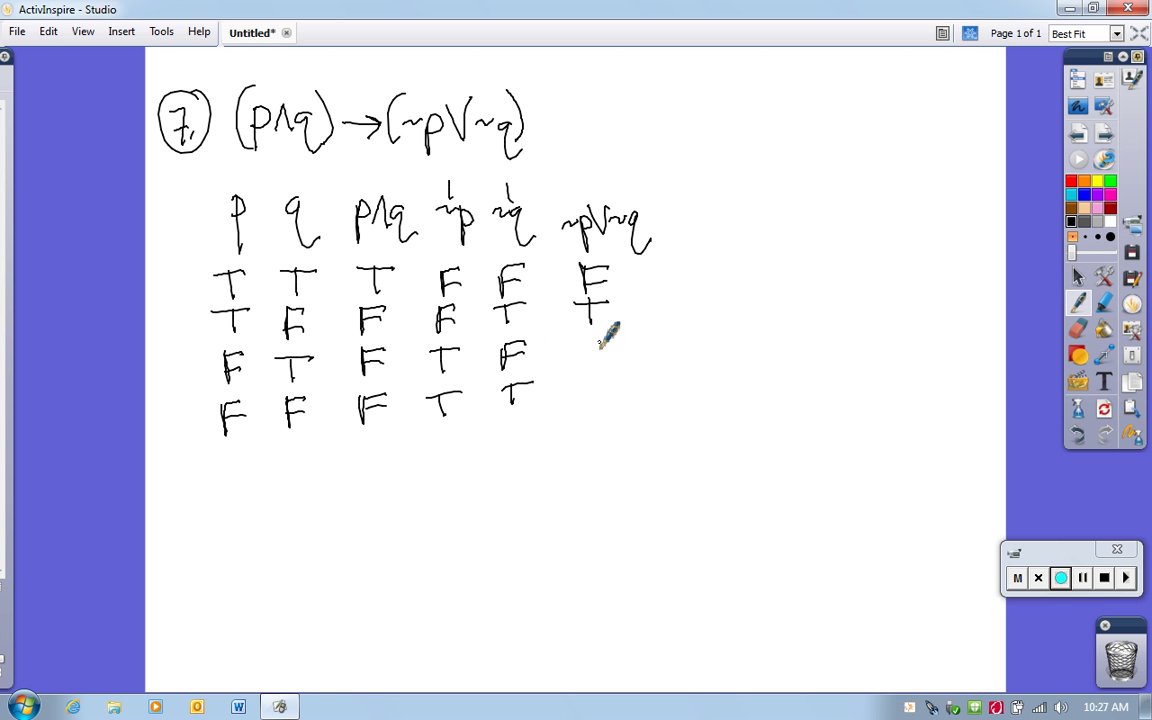
{"action": "mouse_move", "coordinate": [580, 343]}
{"action": "left_mouse_down"}
{"action": "mouse_move", "coordinate": [609, 341]}
{"action": "mouse_move", "coordinate": [592, 397]}
{"action": "mouse_move", "coordinate": [610, 376]}
{"action": "left_mouse_up"}
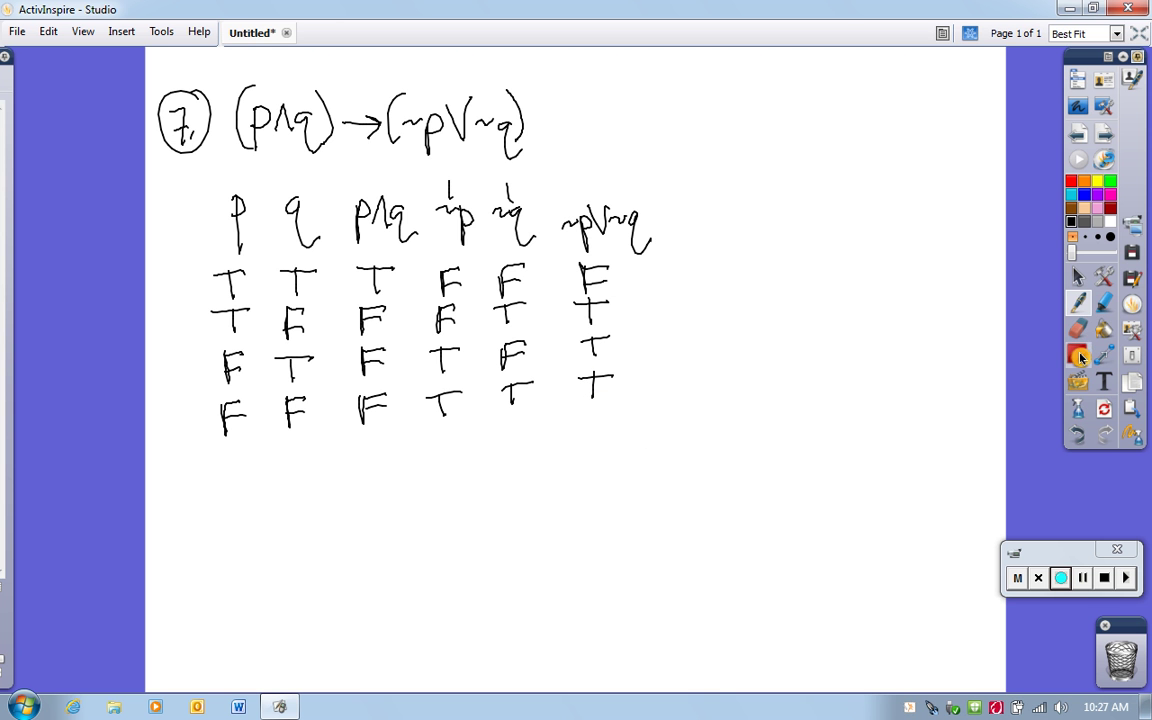
Highlight (p∧q) in the statement and the p∧q column in yellow.
{"action": "left_click", "coordinate": [1103, 303]}
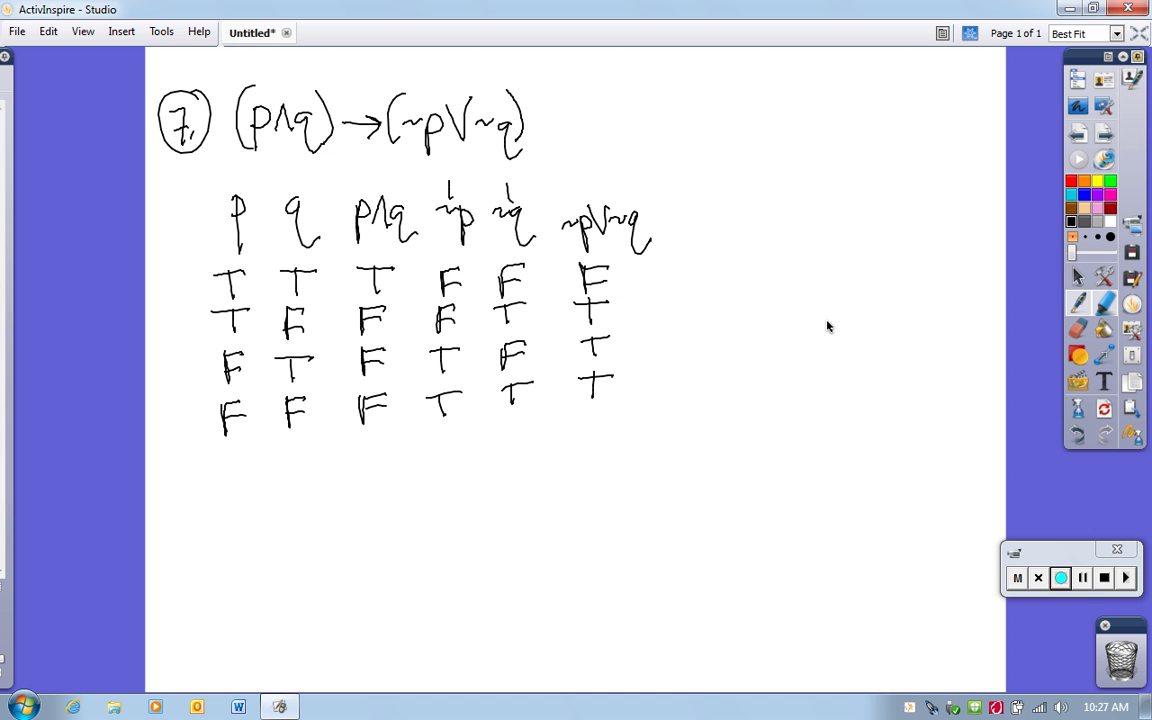
{"action": "left_click", "coordinate": [1097, 181]}
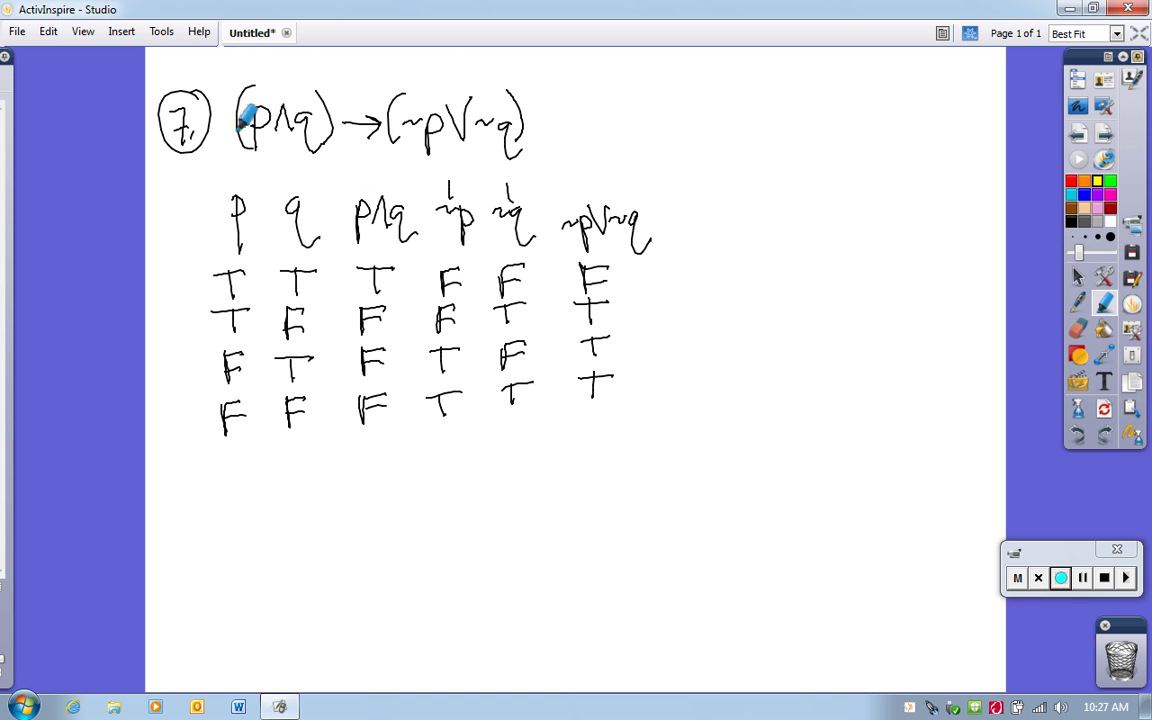
{"action": "left_click_drag", "start_coordinate": [230, 122], "coordinate": [330, 122]}
{"action": "left_click_drag", "start_coordinate": [372, 250], "coordinate": [376, 435]}
Highlight (~p∨~q) in the statement and the ~p∨~q column in green, then return to the pen.
{"action": "left_click", "coordinate": [1110, 181]}
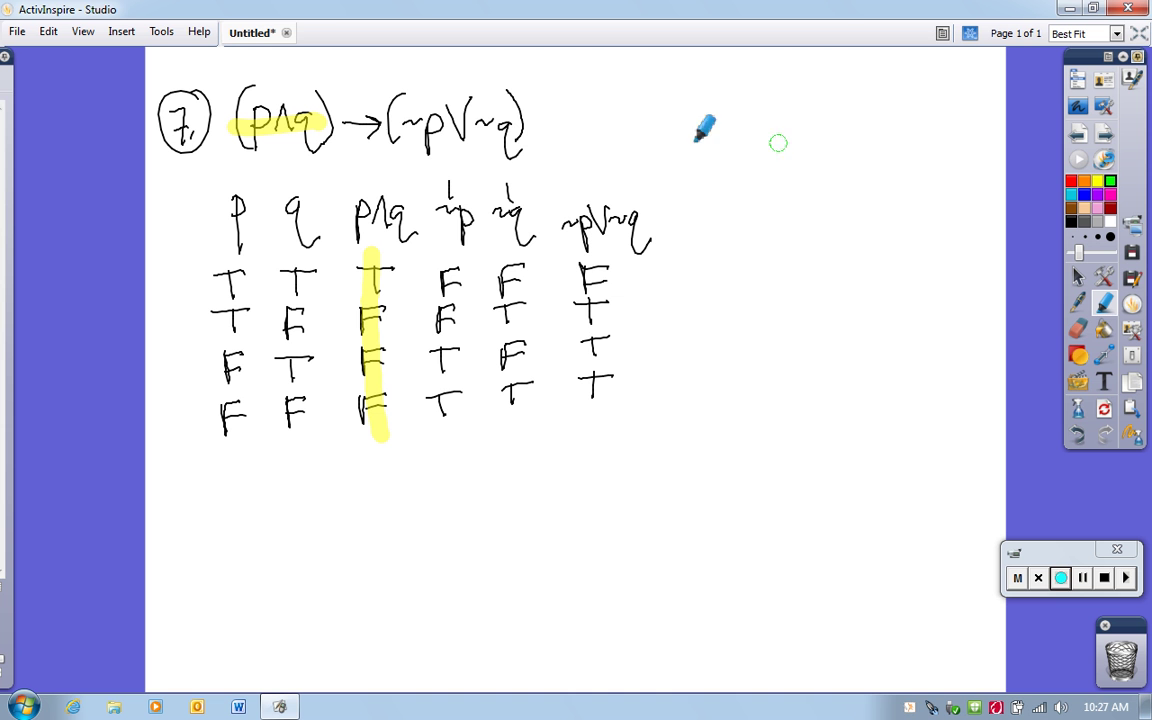
{"action": "left_click_drag", "start_coordinate": [388, 122], "coordinate": [540, 120]}
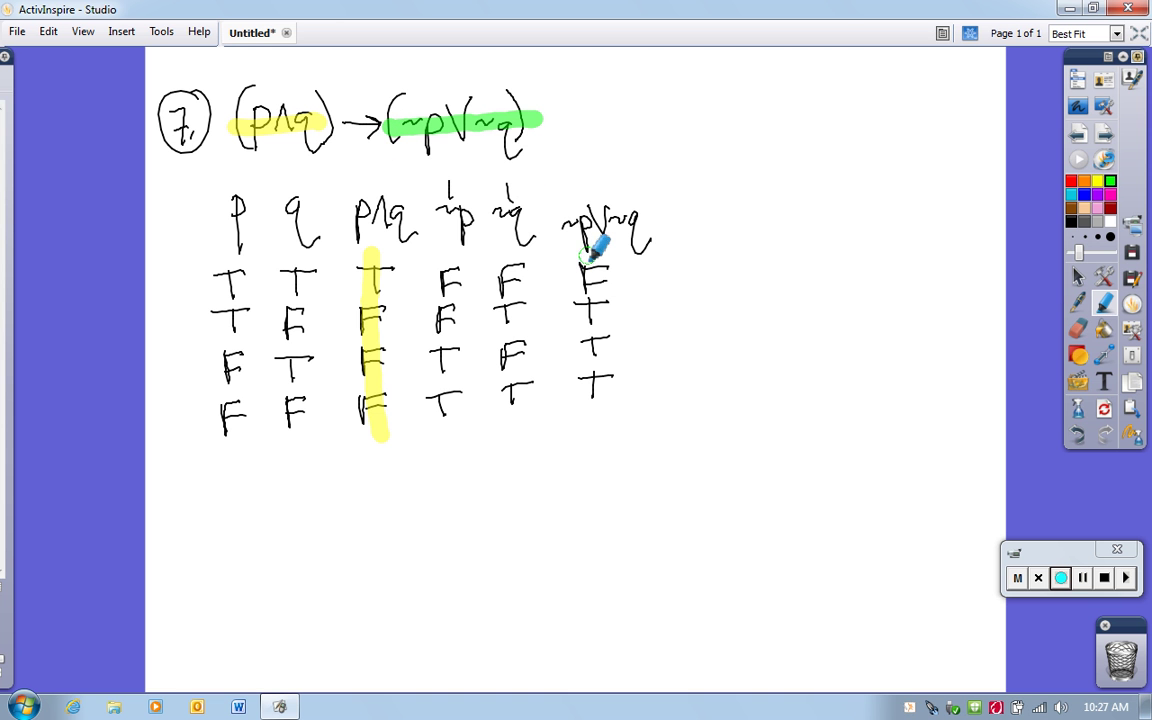
{"action": "left_click_drag", "start_coordinate": [590, 250], "coordinate": [592, 405]}
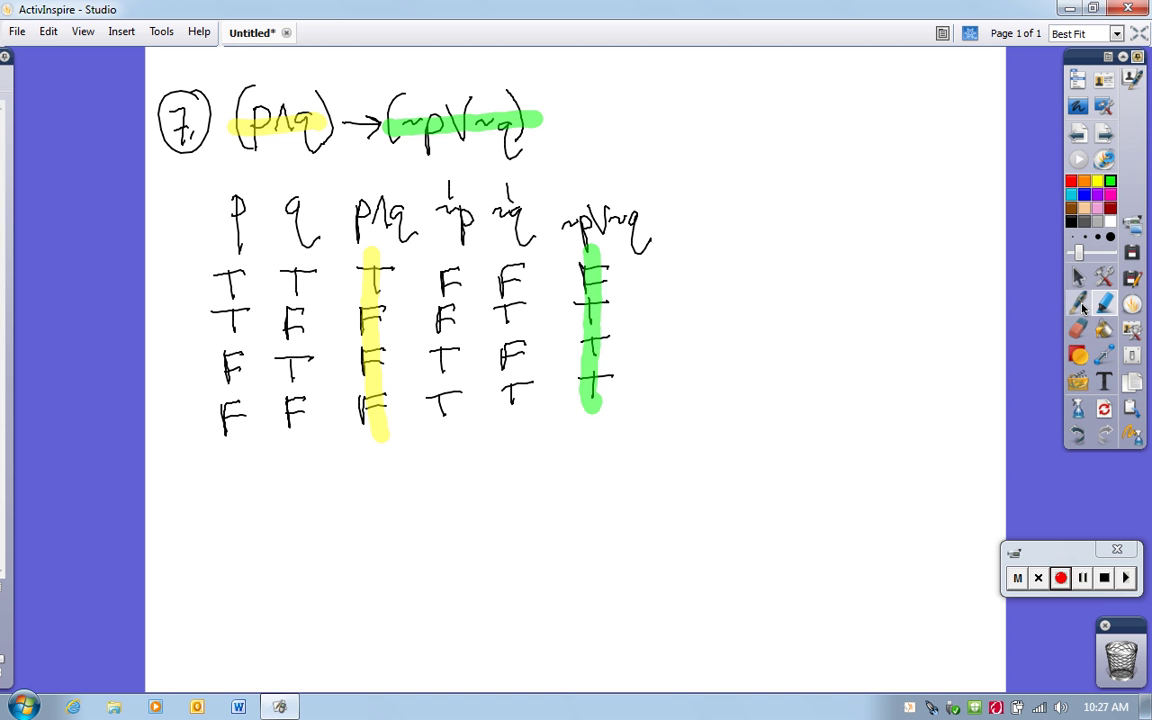
{"action": "left_click", "coordinate": [1080, 308]}
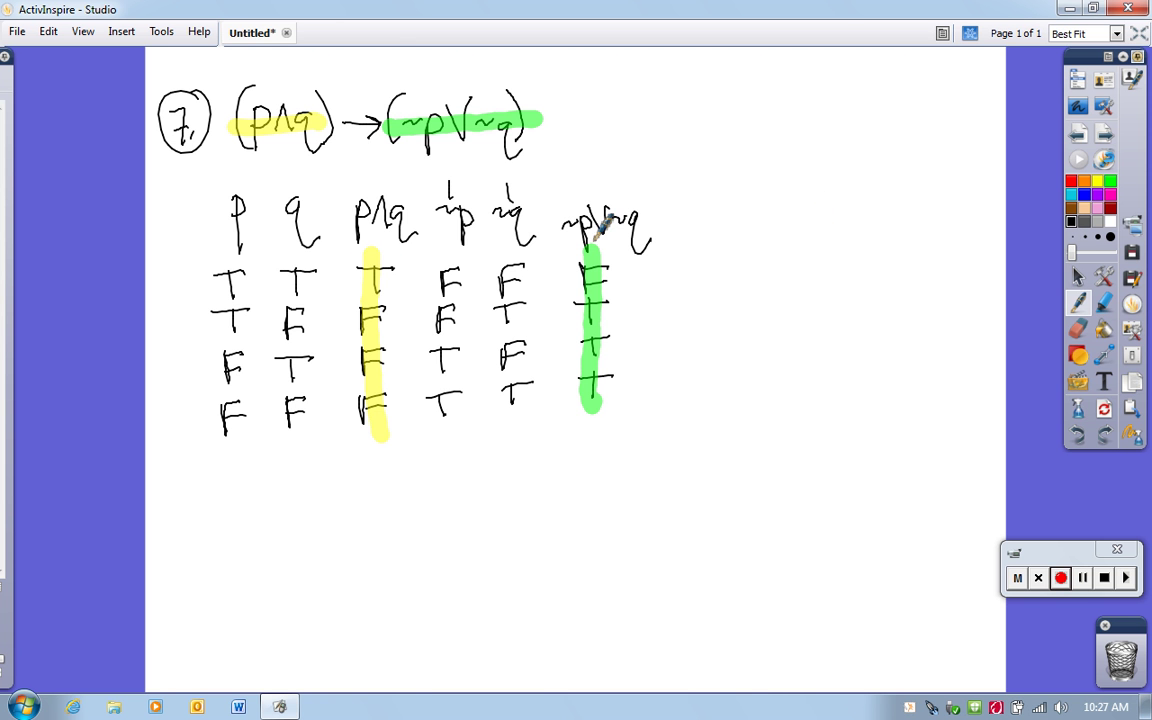
Mark the main arrow with a small arrow and write the heading (p∧q)→(~p∨~q).
{"action": "left_click_drag", "start_coordinate": [357, 86], "coordinate": [363, 104]}
{"action": "mouse_move", "coordinate": [701, 181]}
{"action": "left_mouse_down"}
{"action": "mouse_move", "coordinate": [702, 242]}
{"action": "mouse_move", "coordinate": [714, 214]}
{"action": "mouse_move", "coordinate": [741, 222]}
{"action": "mouse_move", "coordinate": [757, 202]}
{"action": "mouse_move", "coordinate": [752, 242]}
{"action": "left_mouse_up"}
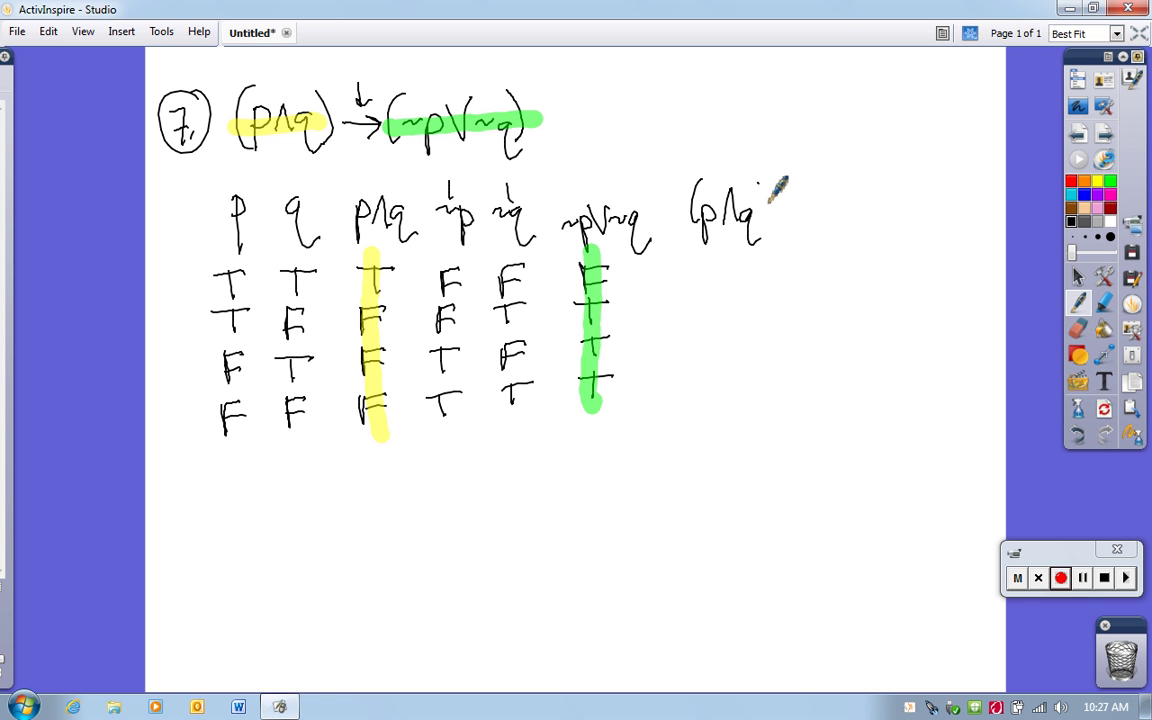
{"action": "mouse_move", "coordinate": [763, 180]}
{"action": "left_mouse_down"}
{"action": "mouse_move", "coordinate": [762, 237]}
{"action": "mouse_move", "coordinate": [812, 214]}
{"action": "mouse_move", "coordinate": [804, 223]}
{"action": "left_mouse_up"}
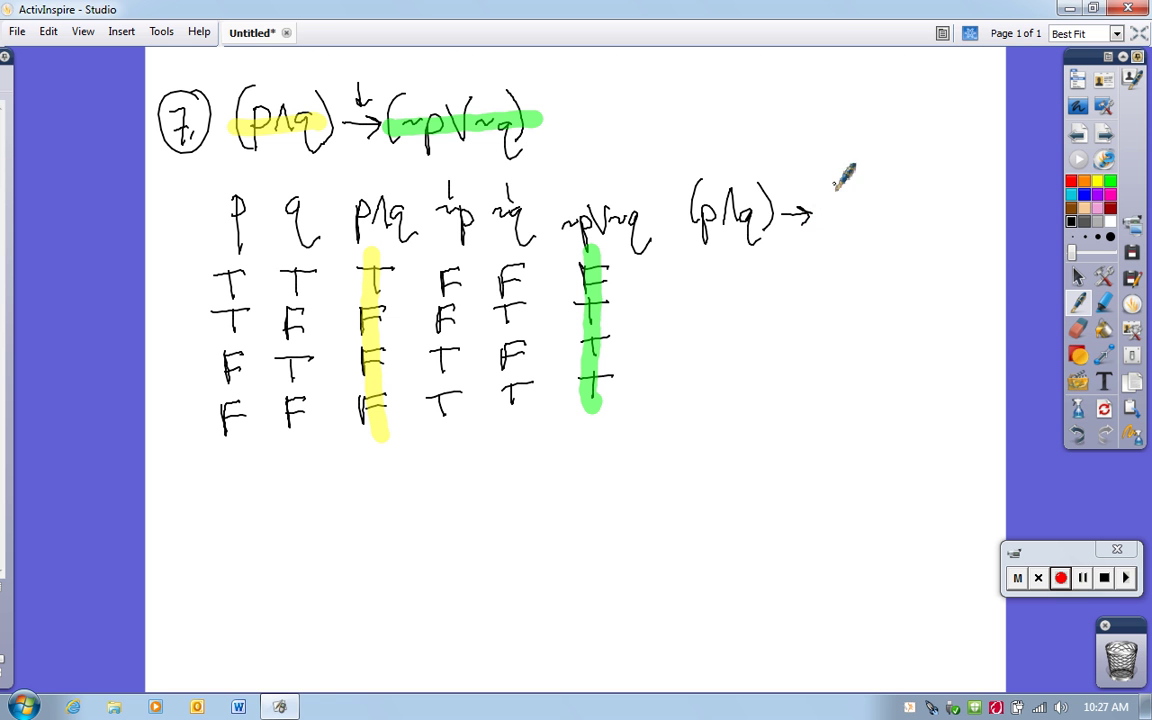
{"action": "mouse_move", "coordinate": [835, 176]}
{"action": "left_mouse_down"}
{"action": "mouse_move", "coordinate": [829, 228]}
{"action": "mouse_move", "coordinate": [848, 212]}
{"action": "mouse_move", "coordinate": [857, 255]}
{"action": "left_mouse_up"}
{"action": "mouse_move", "coordinate": [870, 202]}
{"action": "left_mouse_down"}
{"action": "mouse_move", "coordinate": [903, 207]}
{"action": "mouse_move", "coordinate": [930, 244]}
{"action": "left_mouse_up"}
{"action": "left_click_drag", "start_coordinate": [926, 183], "coordinate": [940, 236]}
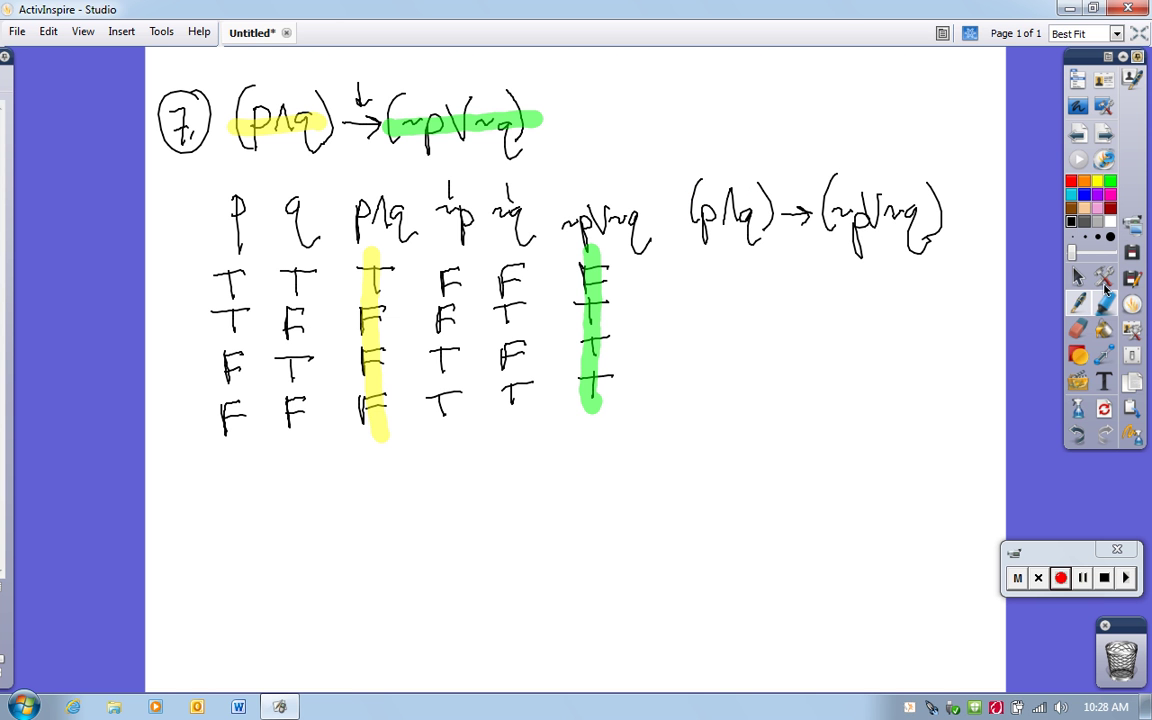
Highlight ~p∨~q green and (p∧q) yellow in the new heading, then return to the pen.
{"action": "left_click", "coordinate": [1105, 296]}
{"action": "left_click_drag", "start_coordinate": [840, 214], "coordinate": [918, 210]}
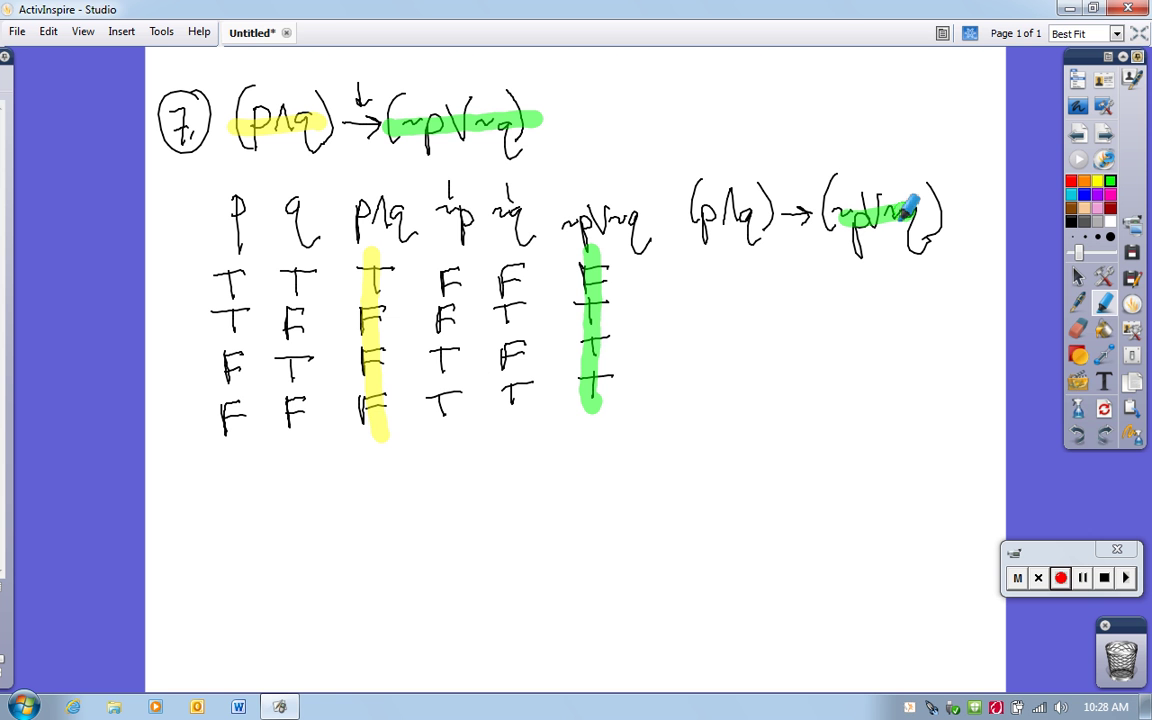
{"action": "left_click", "coordinate": [1097, 181]}
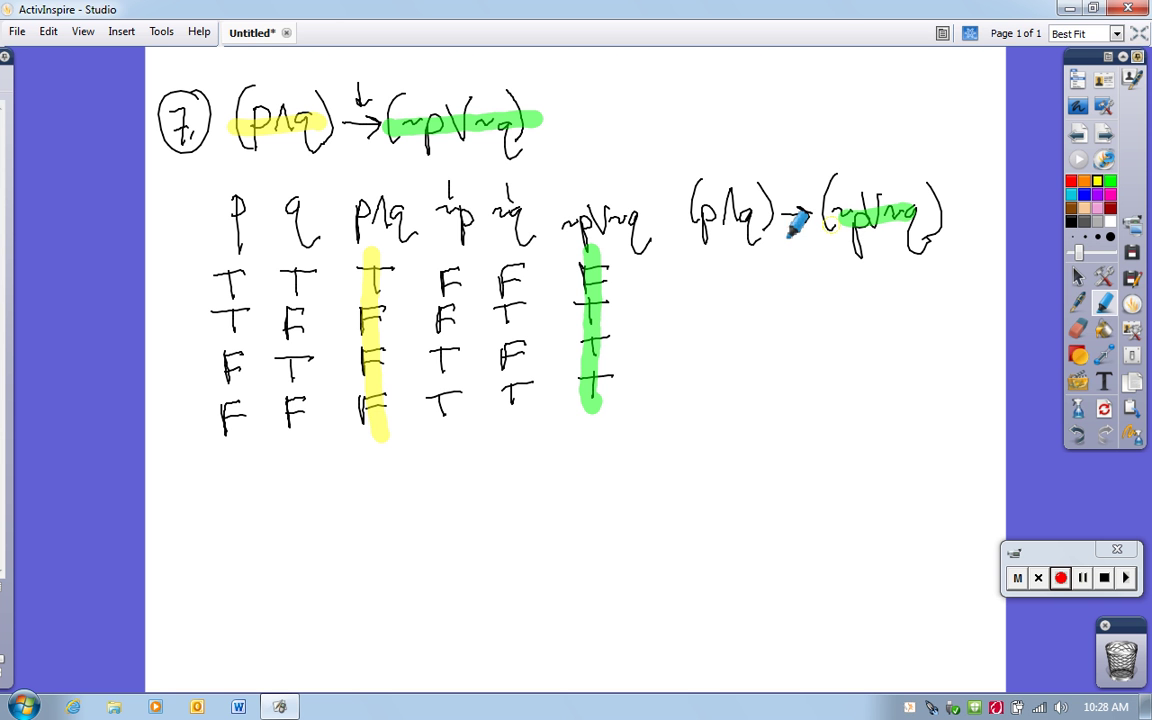
{"action": "left_click_drag", "start_coordinate": [752, 212], "coordinate": [692, 214]}
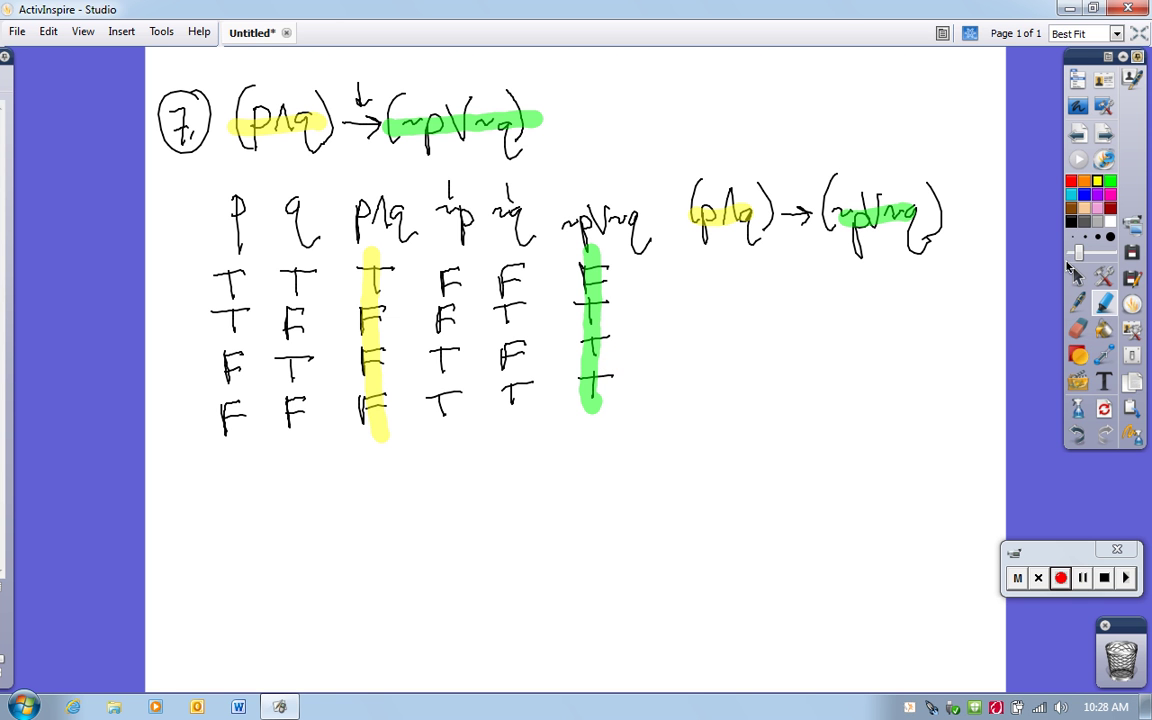
{"action": "left_click", "coordinate": [1076, 302]}
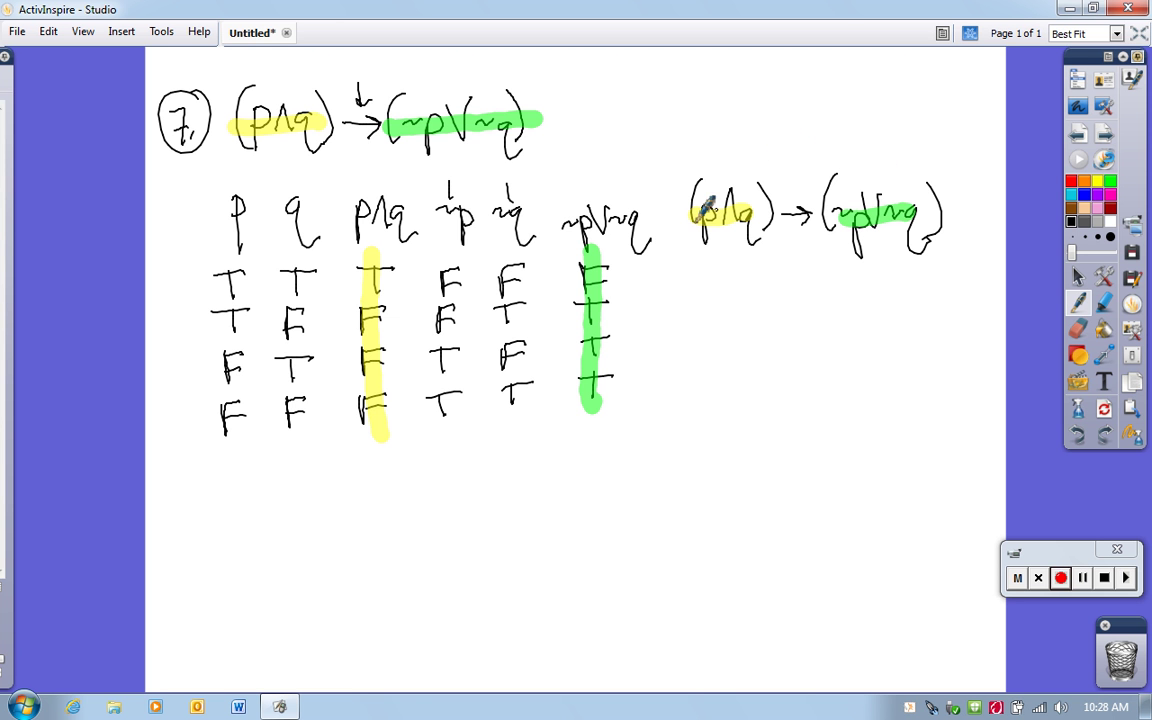
Write F, T, T, T under the final heading and circle that result column.
{"action": "left_click", "coordinate": [414, 268]}
{"action": "mouse_move", "coordinate": [776, 285]}
{"action": "left_mouse_down"}
{"action": "mouse_move", "coordinate": [814, 253]}
{"action": "mouse_move", "coordinate": [800, 268]}
{"action": "left_mouse_up"}
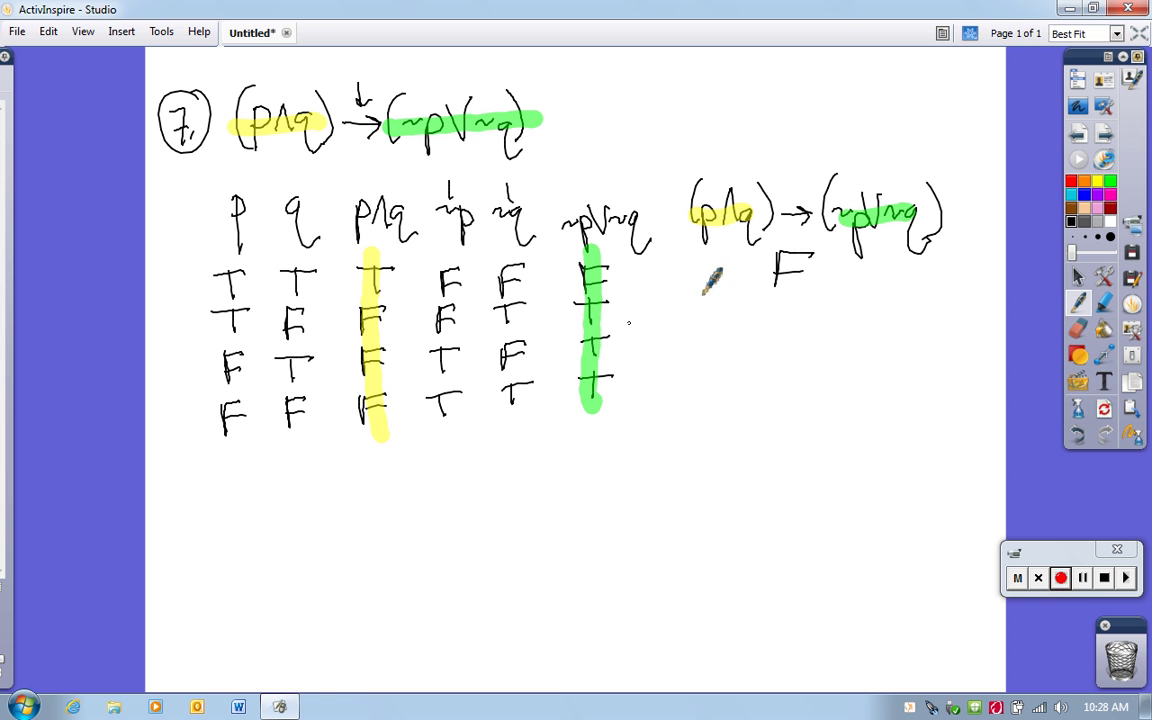
{"action": "left_click_drag", "start_coordinate": [778, 285], "coordinate": [778, 318]}
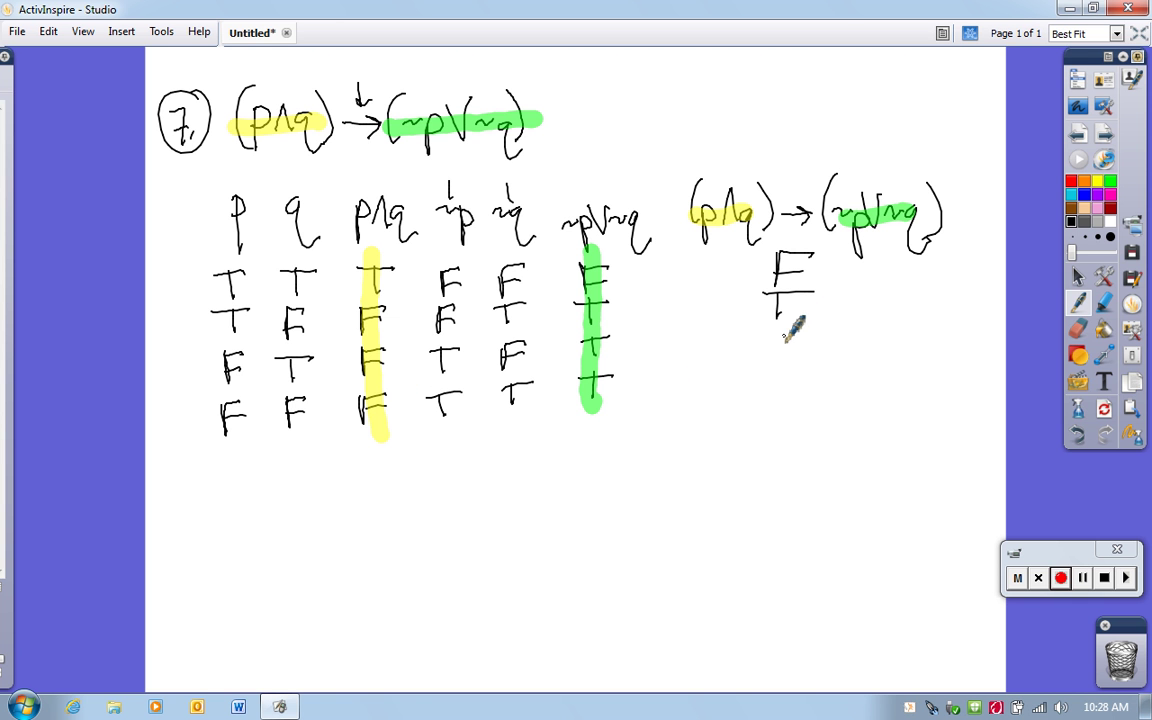
{"action": "mouse_move", "coordinate": [764, 328]}
{"action": "left_mouse_down"}
{"action": "mouse_move", "coordinate": [812, 327]}
{"action": "mouse_move", "coordinate": [787, 358]}
{"action": "mouse_move", "coordinate": [787, 383]}
{"action": "mouse_move", "coordinate": [817, 362]}
{"action": "left_mouse_up"}
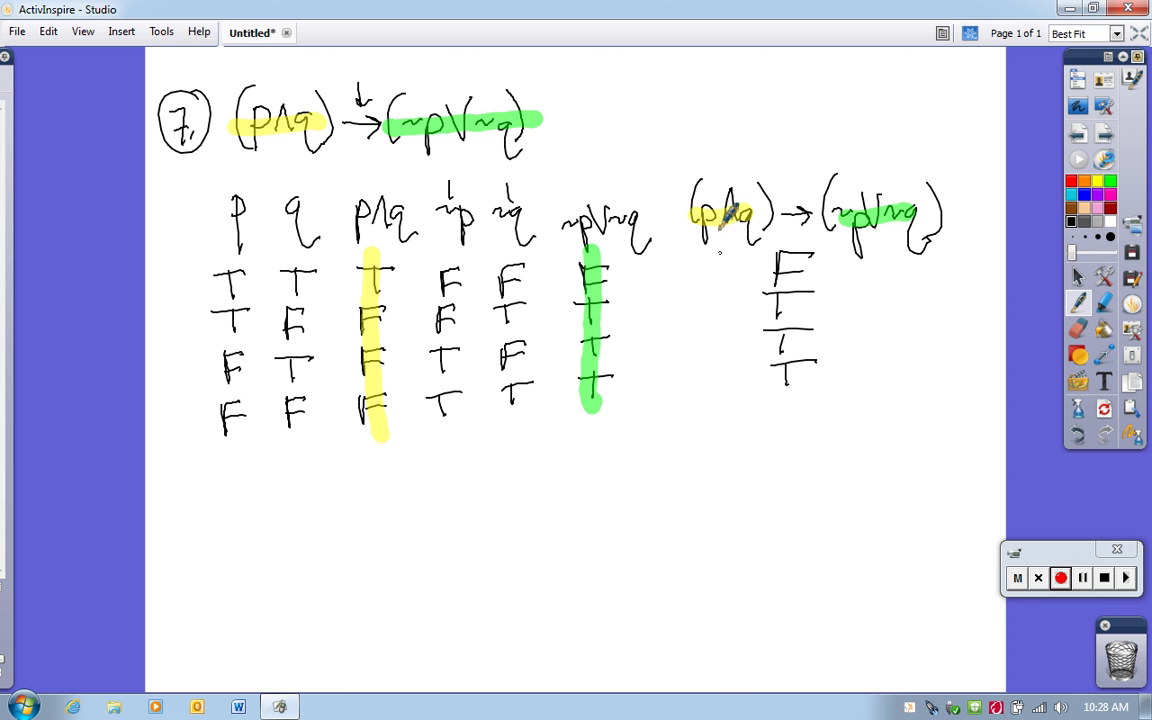
{"action": "mouse_move", "coordinate": [762, 232]}
{"action": "left_mouse_down"}
{"action": "mouse_move", "coordinate": [737, 392]}
{"action": "mouse_move", "coordinate": [862, 290]}
{"action": "mouse_move", "coordinate": [768, 229]}
{"action": "mouse_move", "coordinate": [718, 284]}
{"action": "left_mouse_up"}
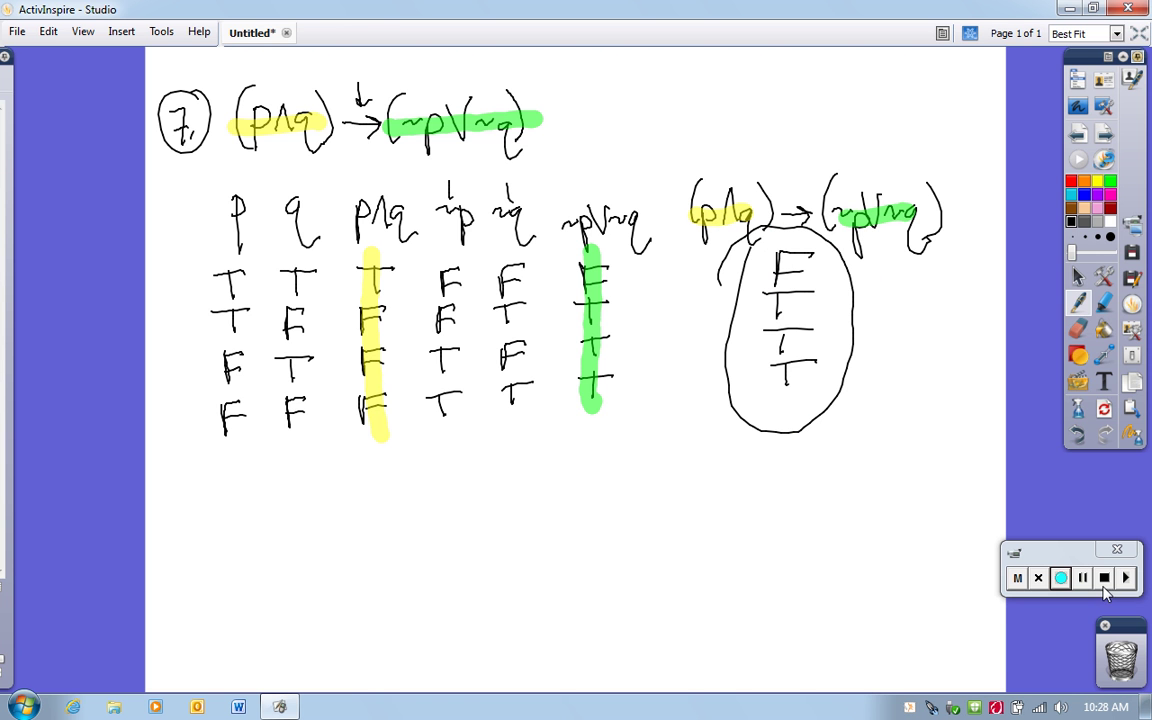